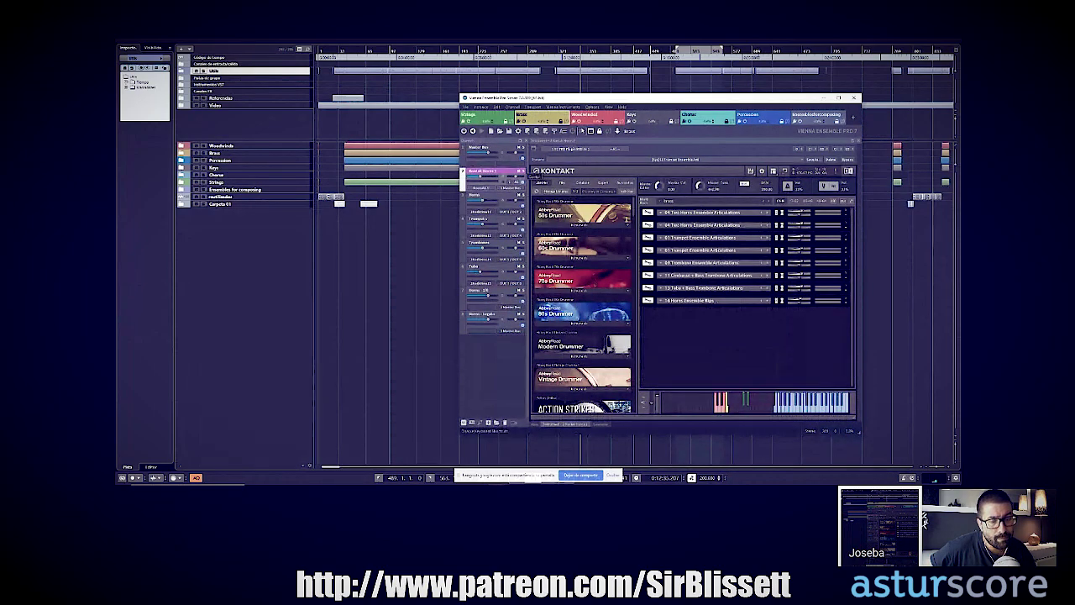
- Show the Woodwinds and Keys instances, and collapse the Elysium Harp 2 - Glisses instrument in the Keys rack
left_click(585, 115)
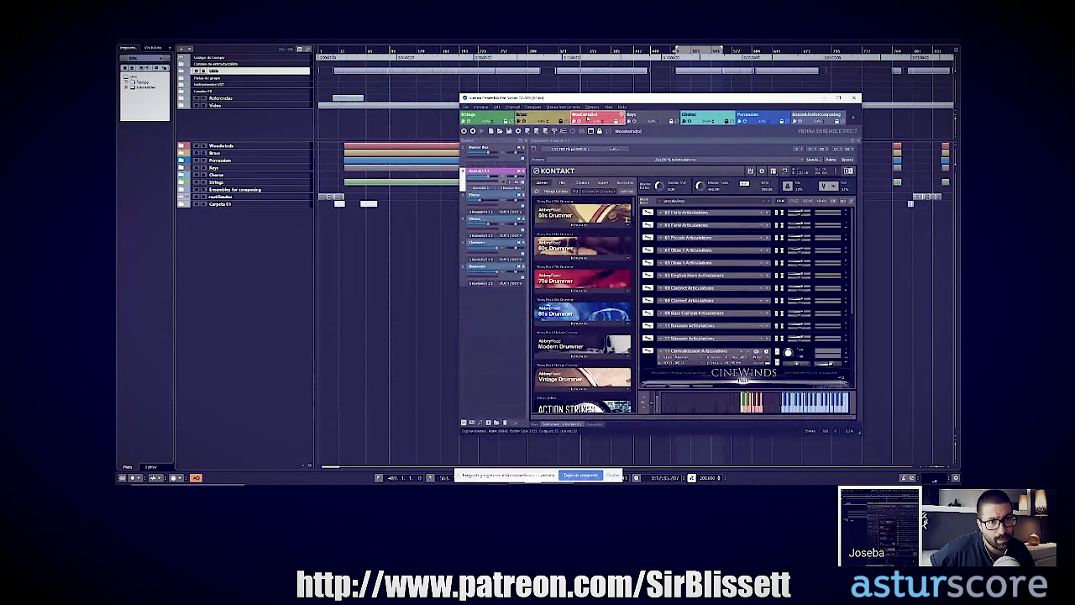
left_click(643, 116)
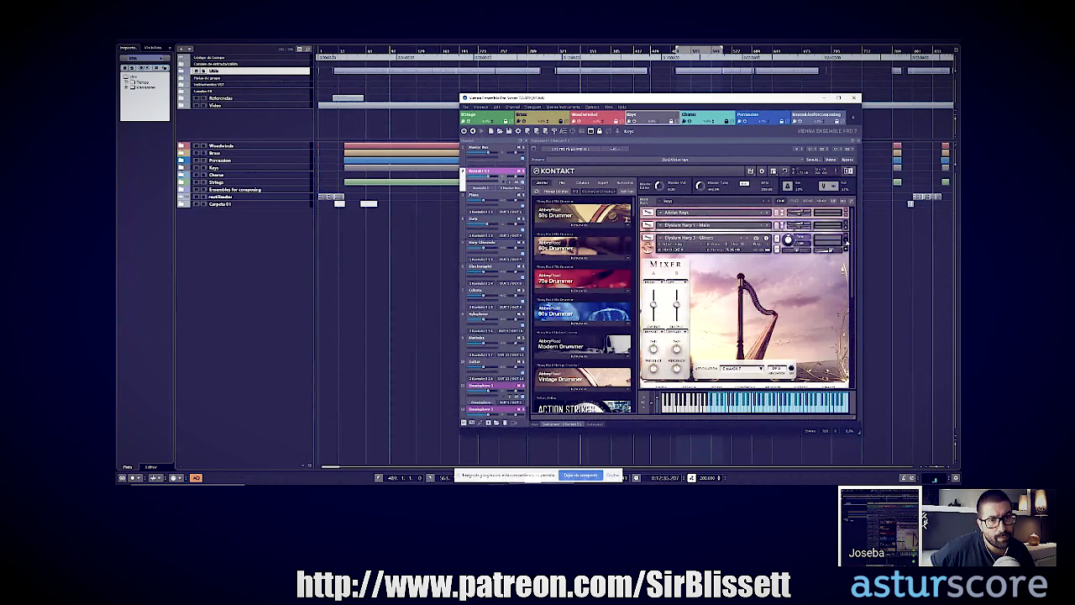
left_click(845, 241)
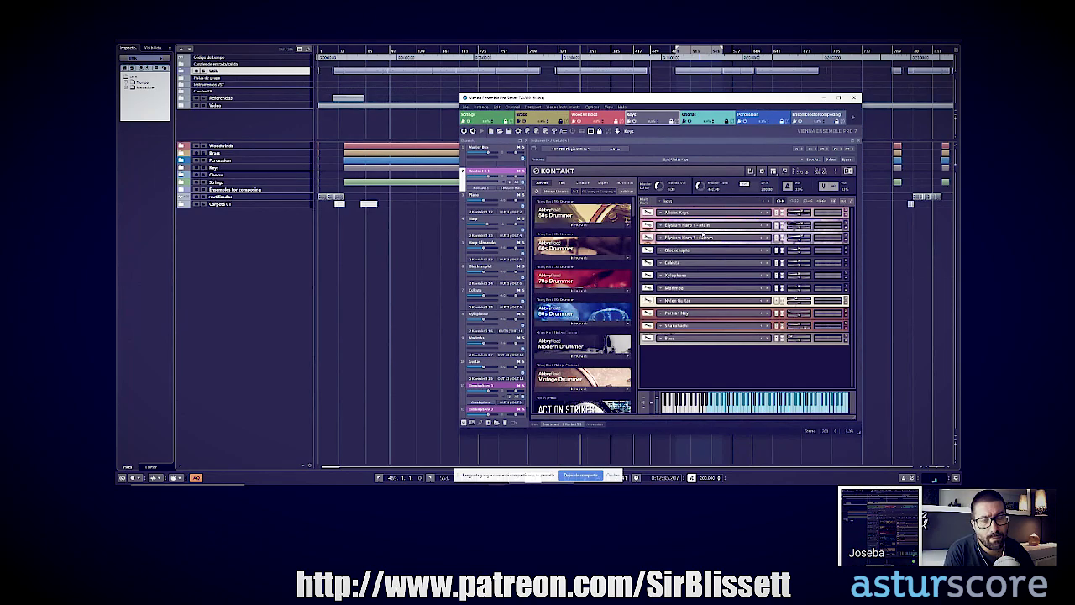
left_click(847, 238)
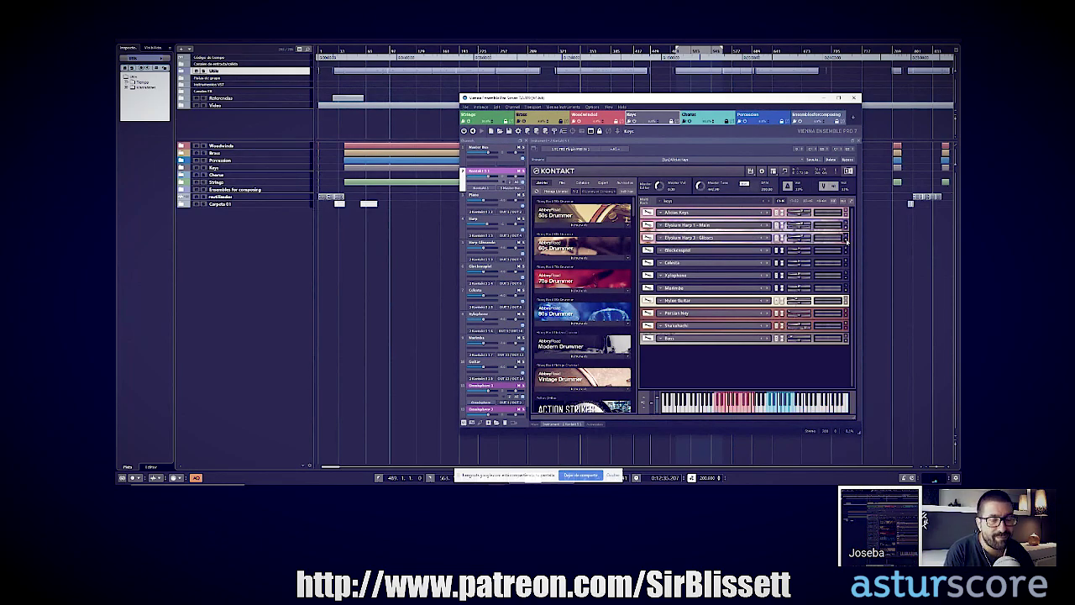
left_click(847, 242)
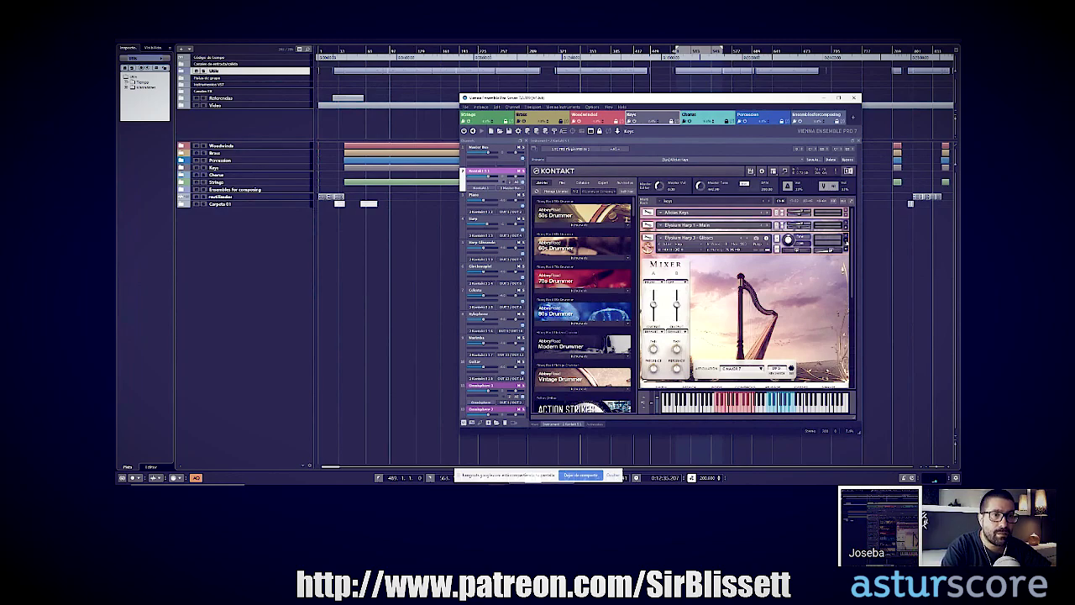
left_click(846, 241)
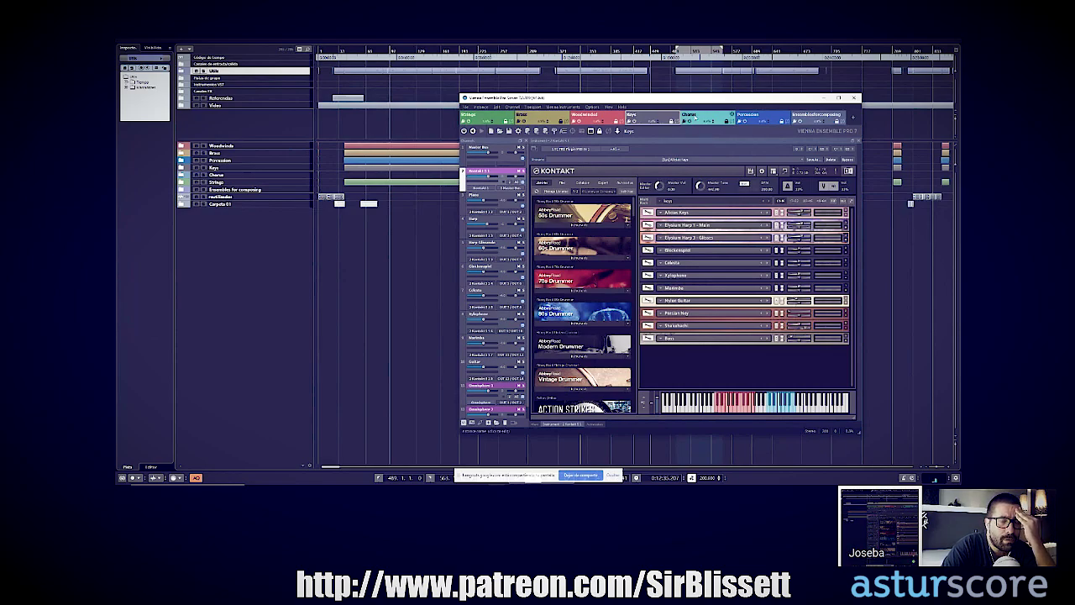
- Look through the instruments loaded in the Chorus, Percussion and Ensembles for composing instances
left_click(697, 118)
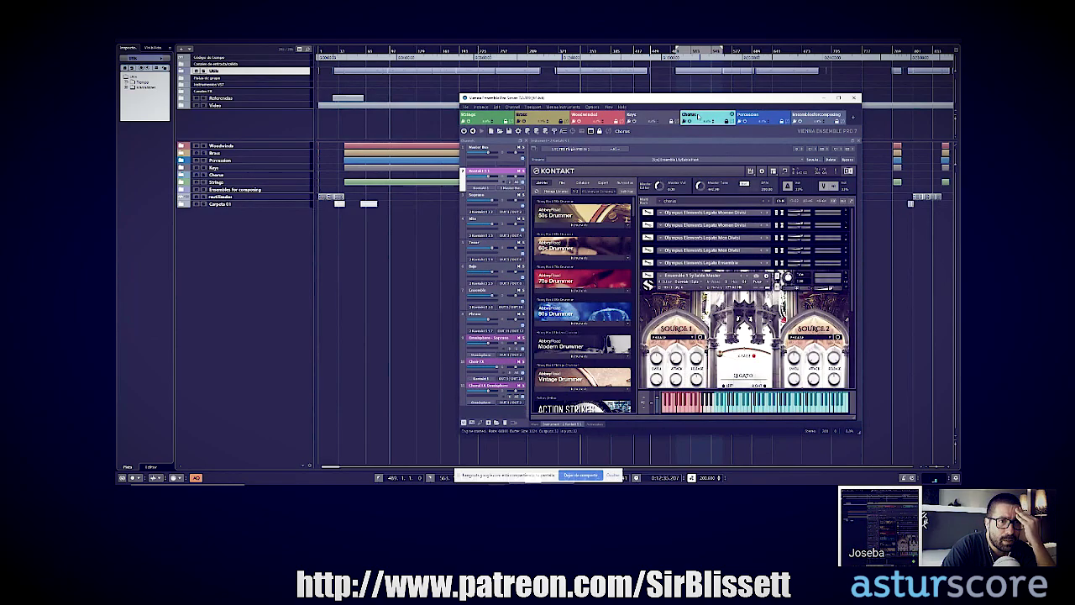
left_click(747, 118)
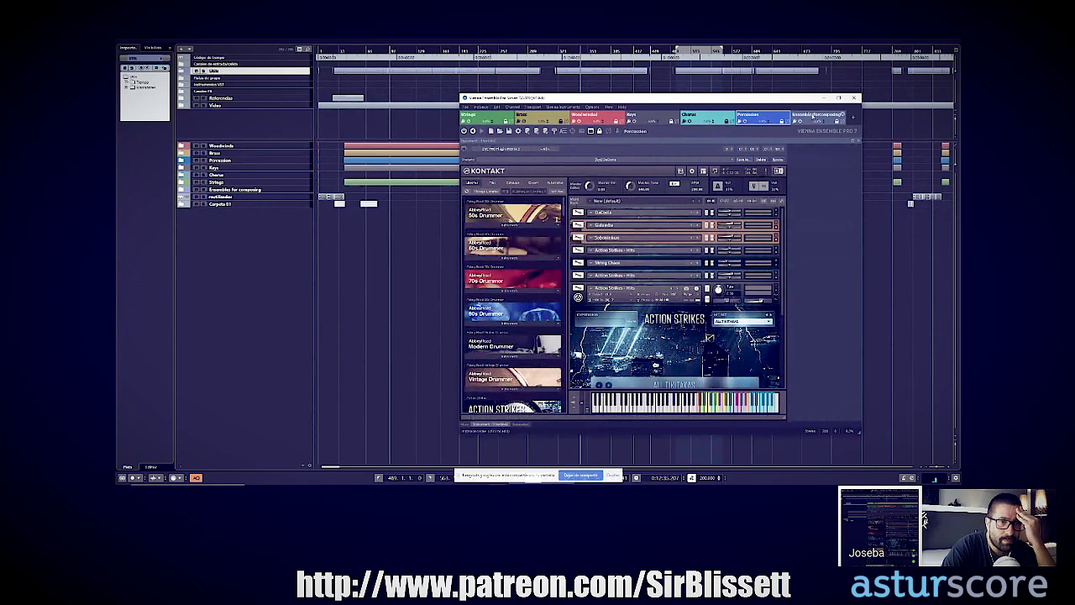
left_click(802, 119)
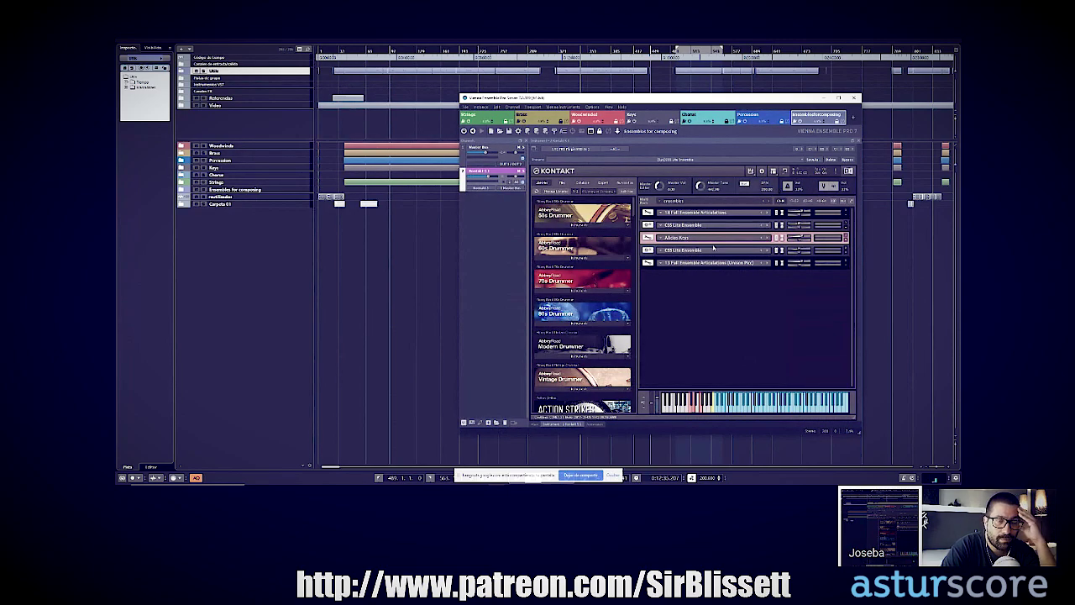
- Compare the Strings, Brass and Woodwinds instances, finish on Strings, and minimize the Vienna Ensemble Pro window
left_click(482, 116)
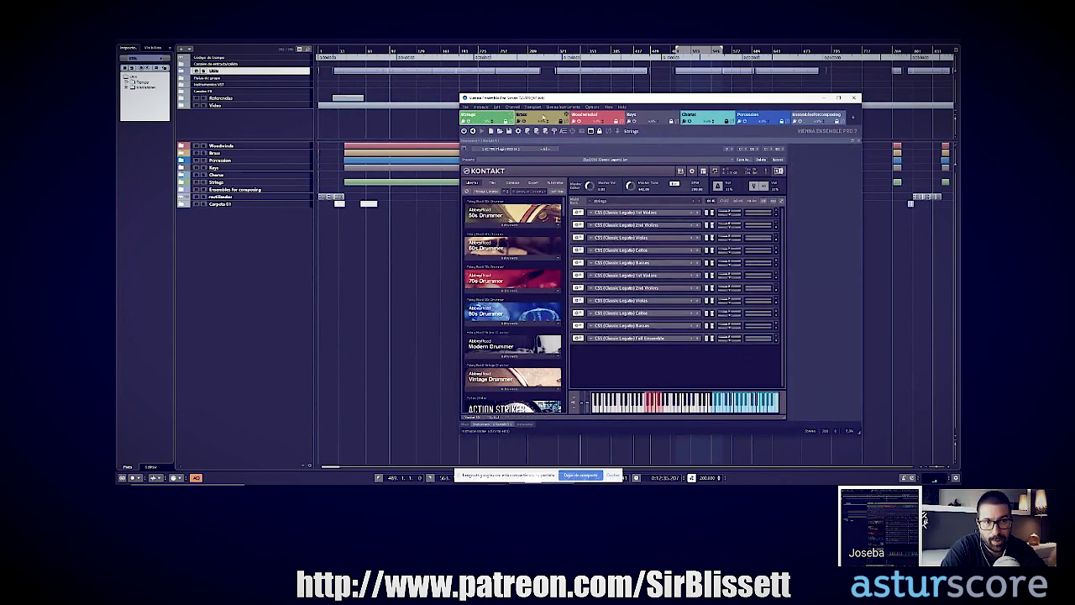
left_click(551, 117)
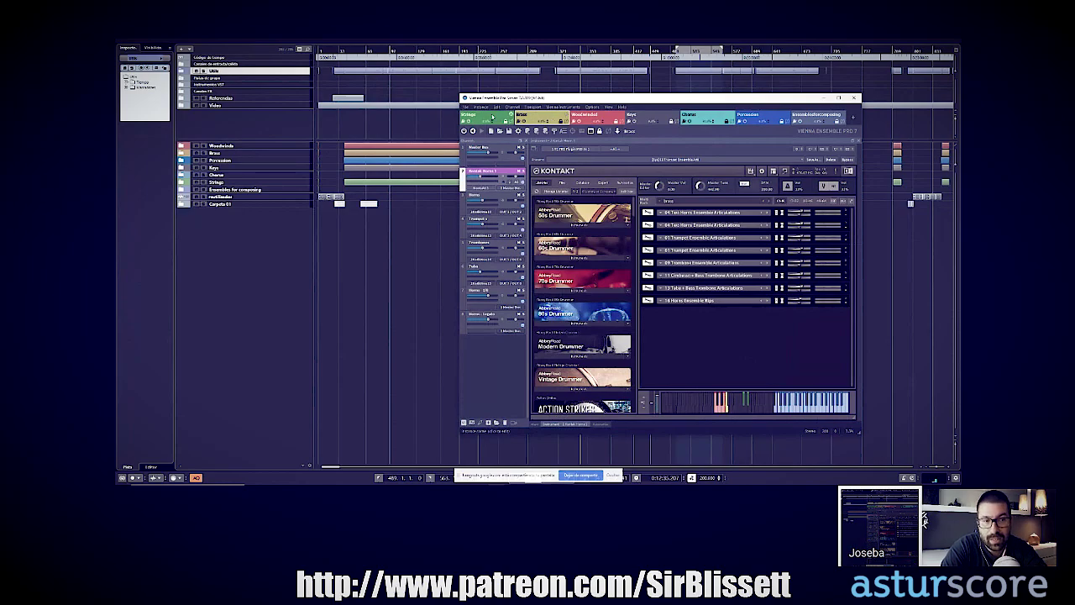
left_click(493, 116)
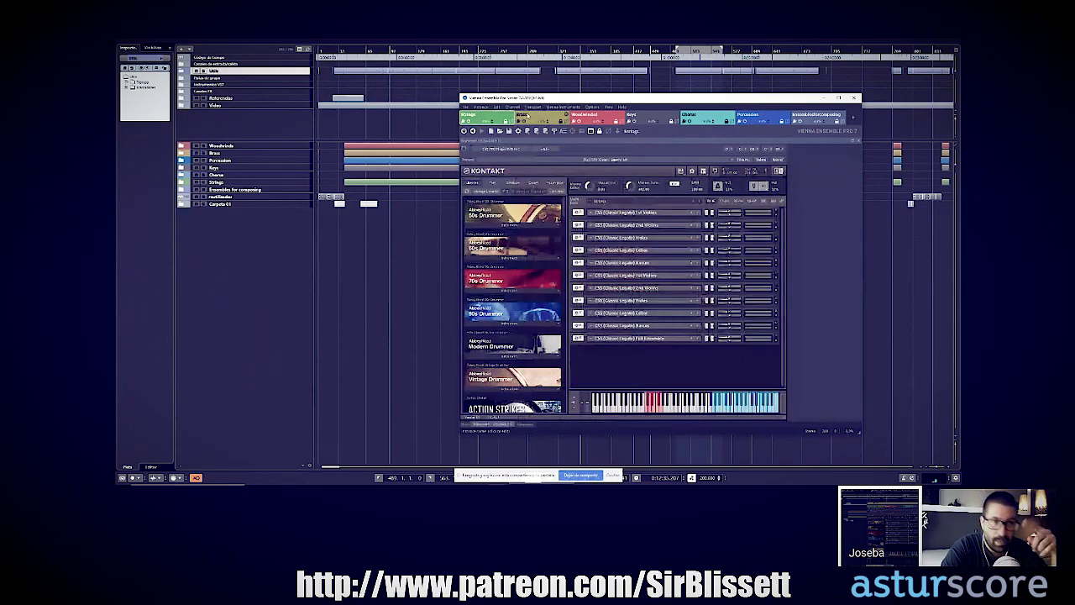
left_click(542, 116)
left_click(558, 115)
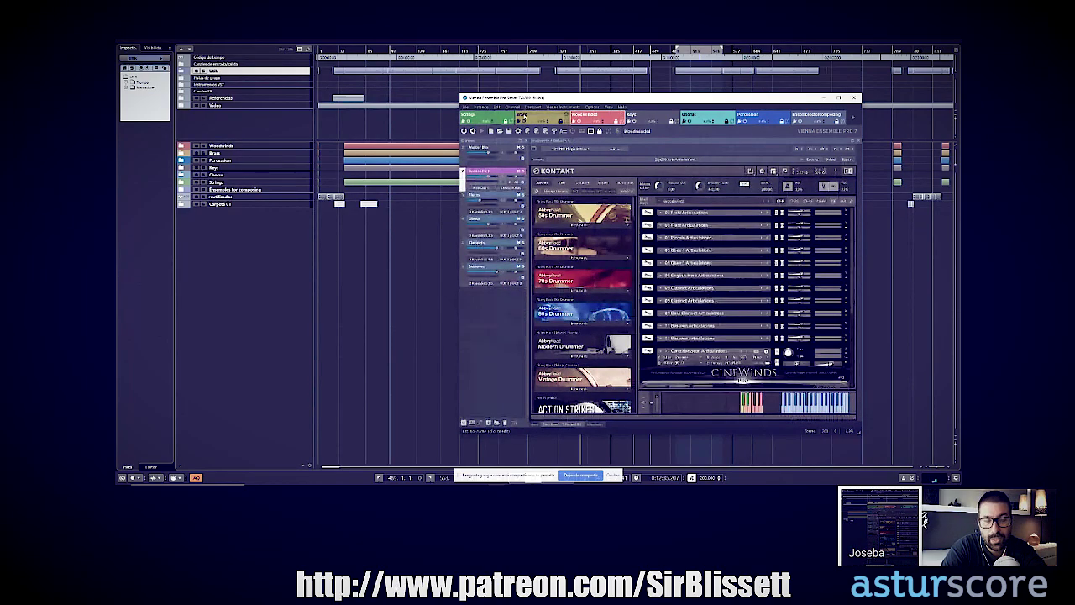
left_click(504, 117)
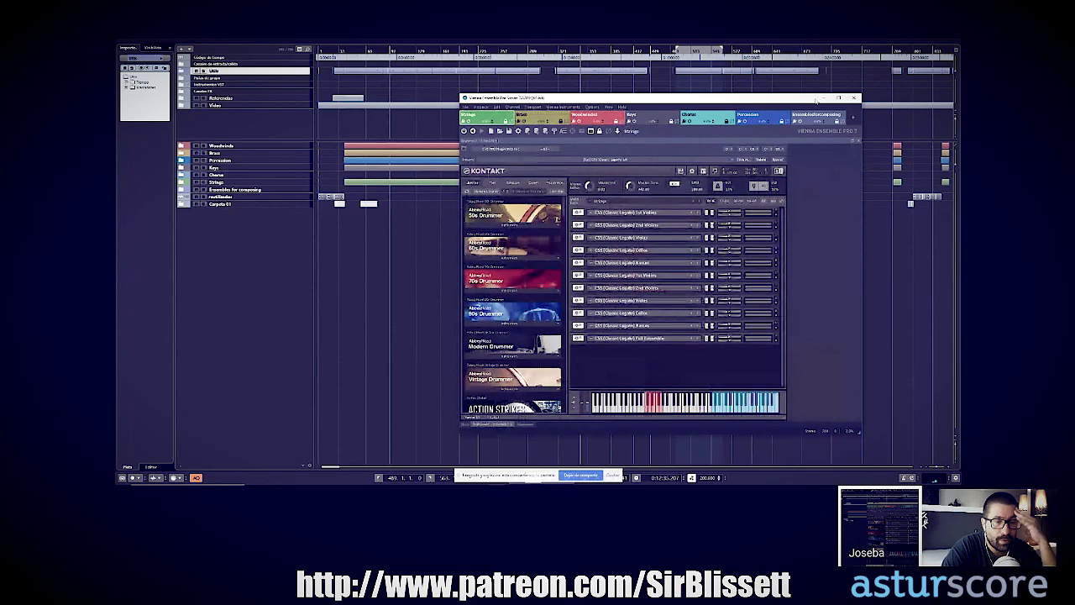
left_click(823, 97)
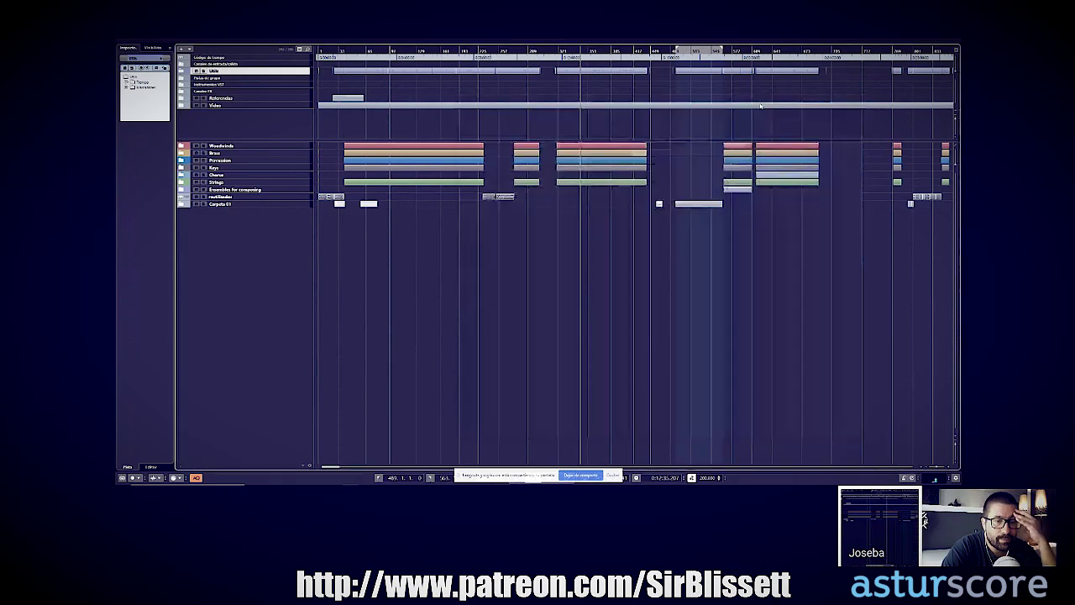
- Expand the Strings folder track, select the Violin1 track and open its Expression Map section to show the articulations
left_click(180, 147)
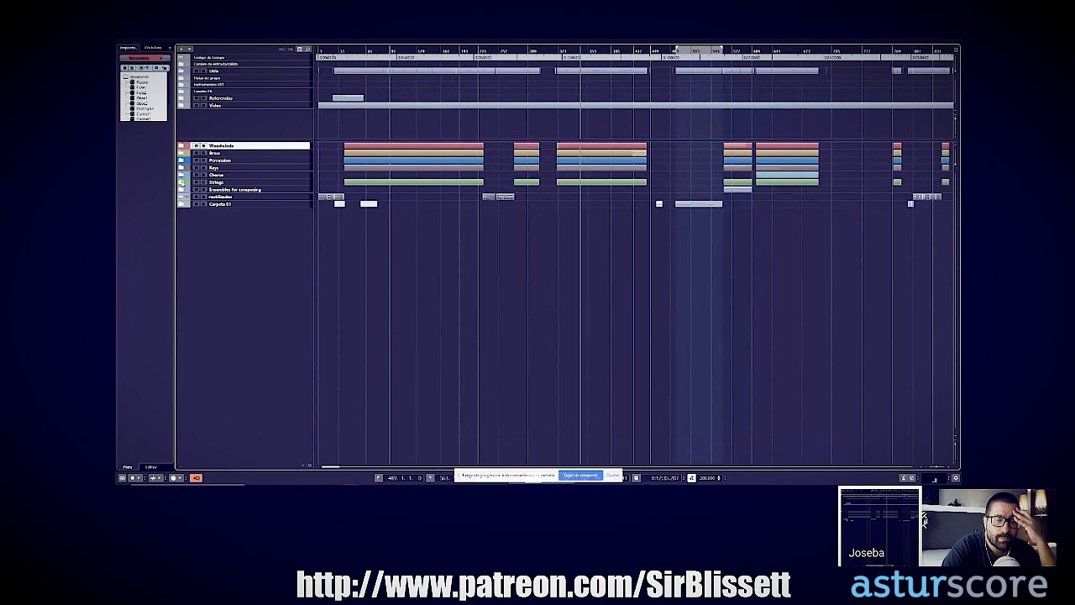
left_click(182, 182)
left_click(252, 190)
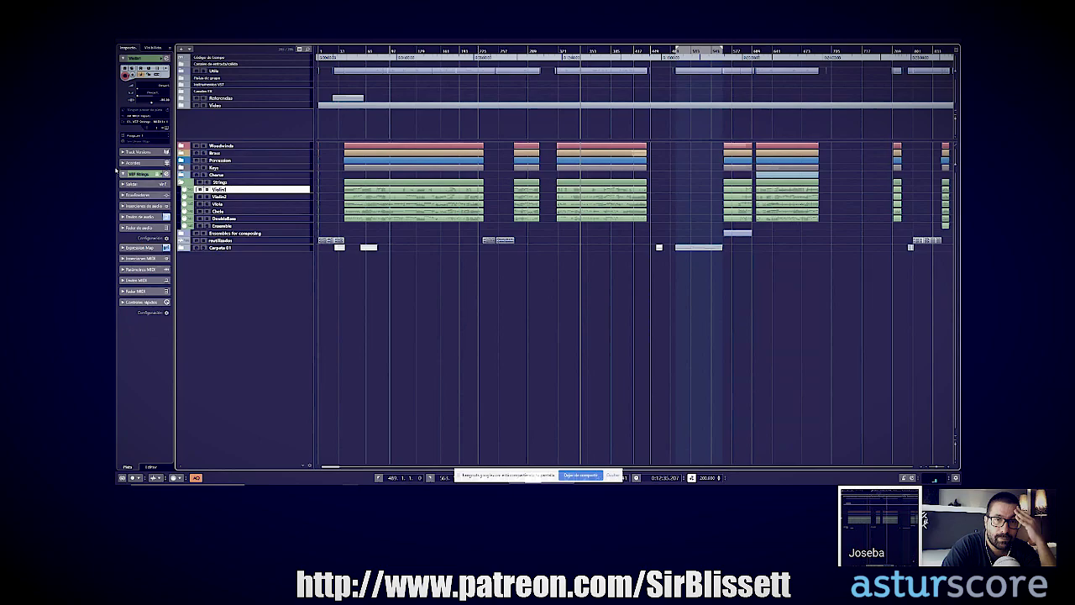
left_click(126, 247)
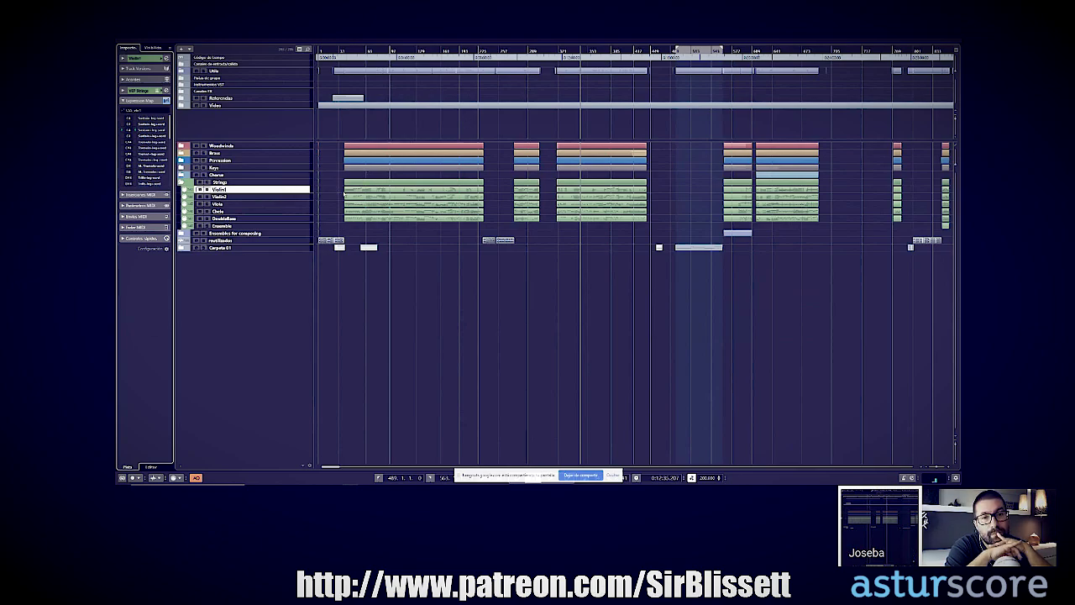
- Select the first block of string MIDI parts, clear that selection, and select the Ensemble track in the Strings folder
left_click_drag(337, 190, 514, 219)
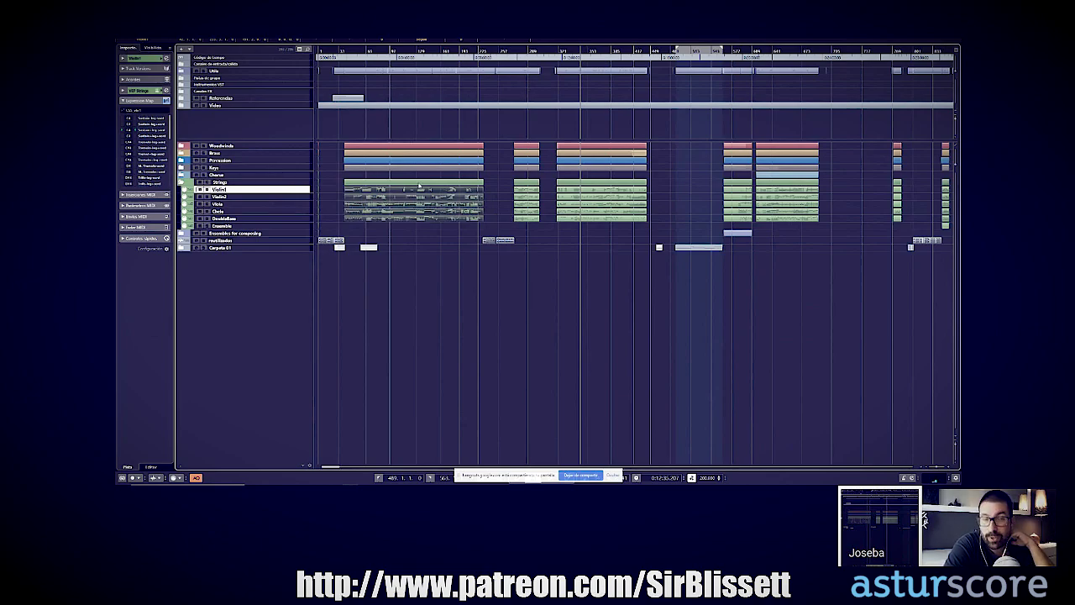
left_click(328, 207)
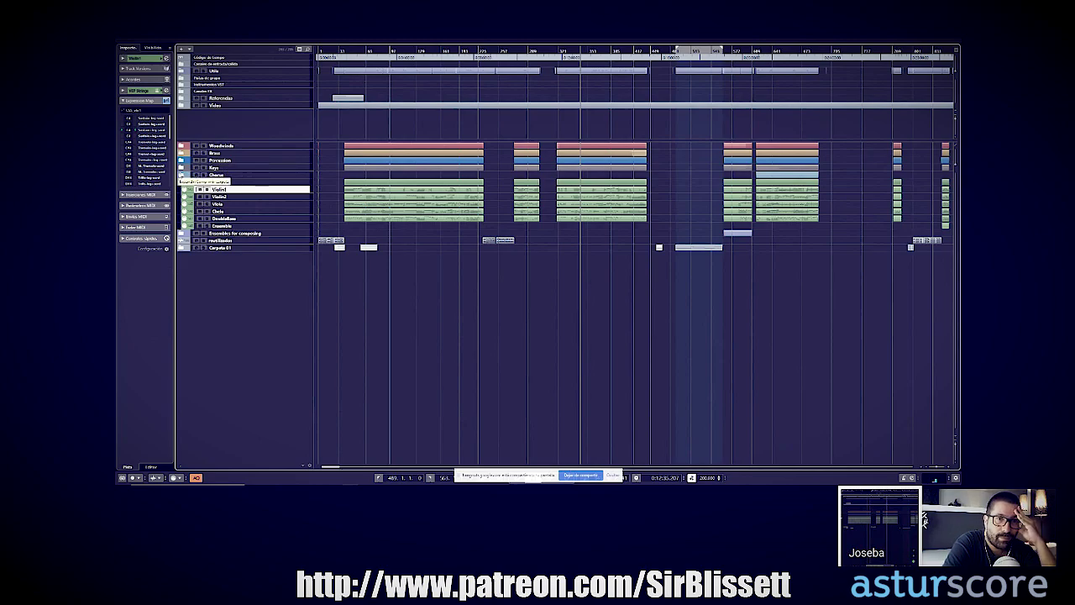
left_click(297, 226)
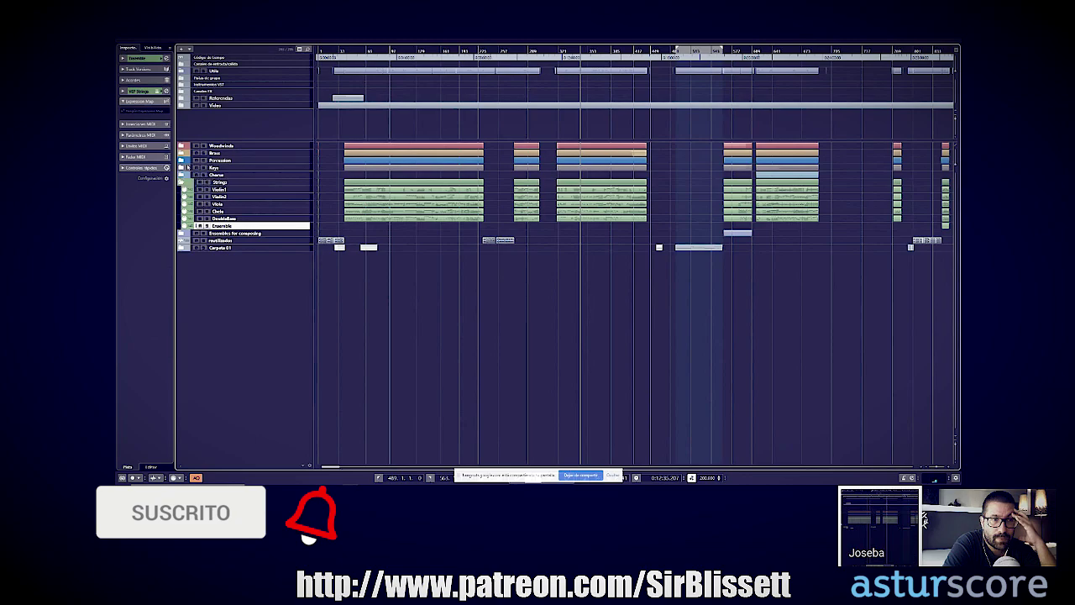
- Keep the Strings folder expanded and also expand the Woodwinds, Brass, Percussion, Keys and Chorus folder tracks
left_click(184, 183)
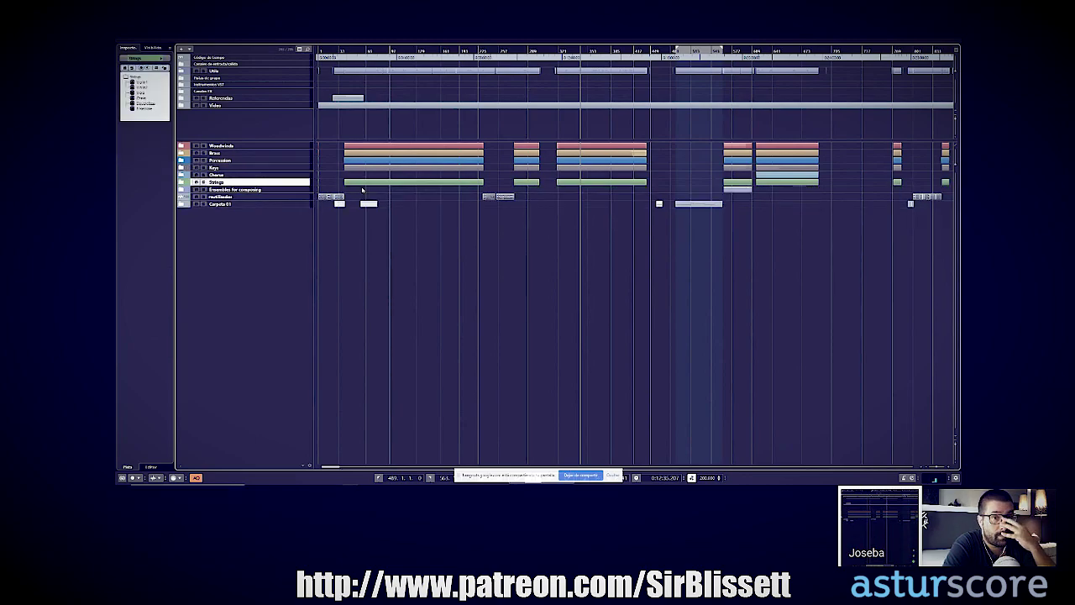
left_click(184, 183)
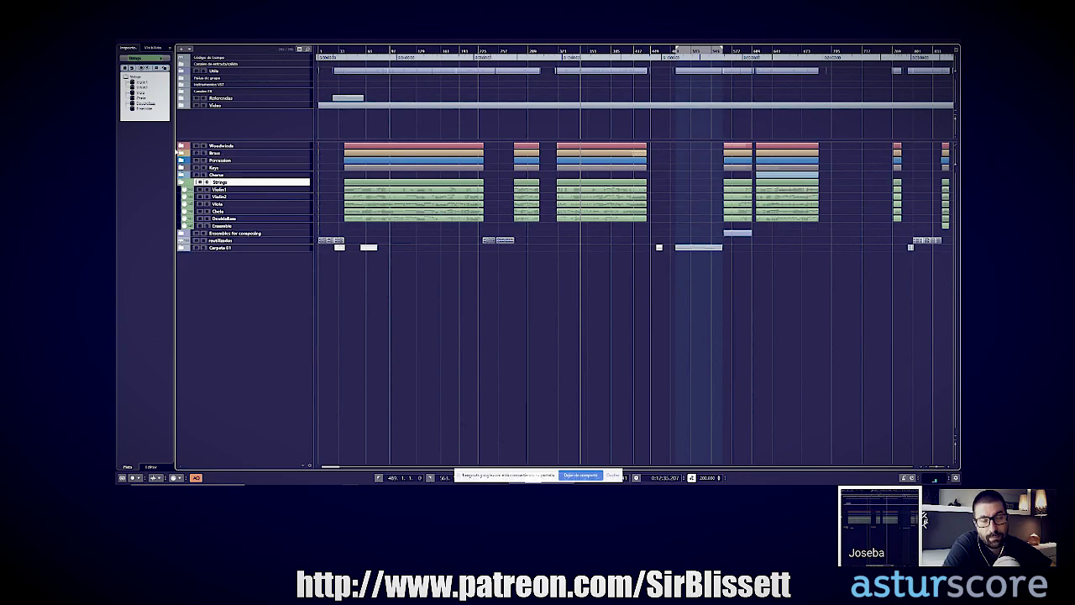
left_click(181, 146)
left_click(182, 240)
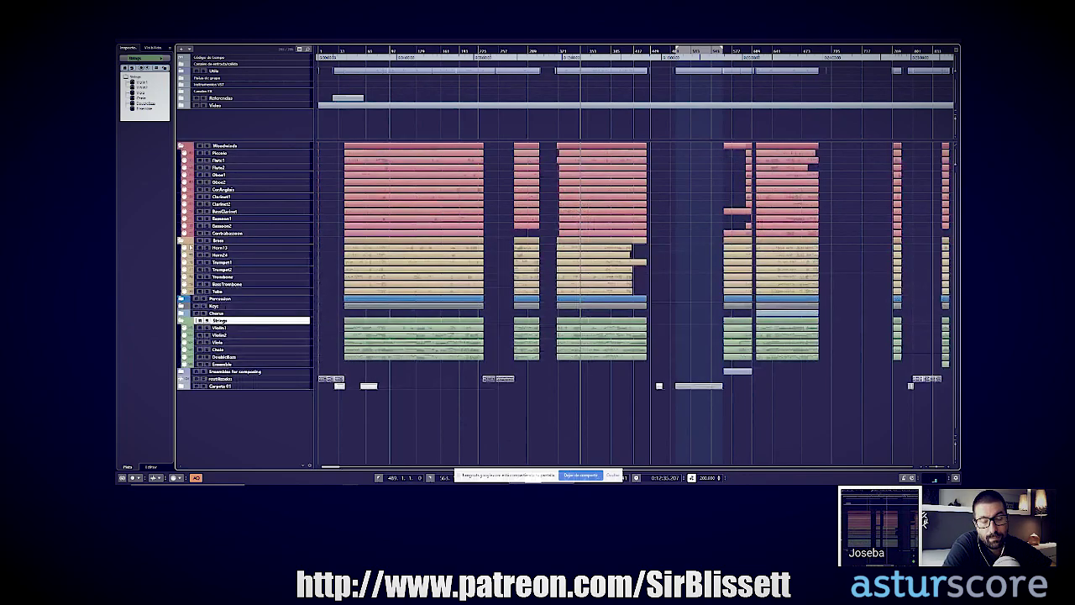
left_click(185, 299)
left_click(181, 366)
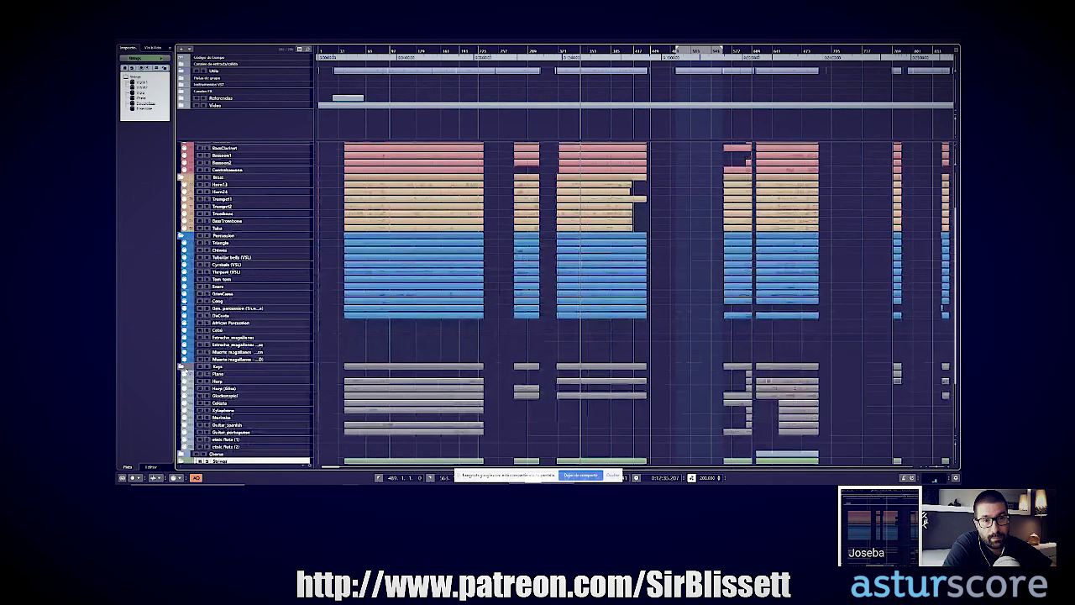
scroll(235, 287, "down", 3)
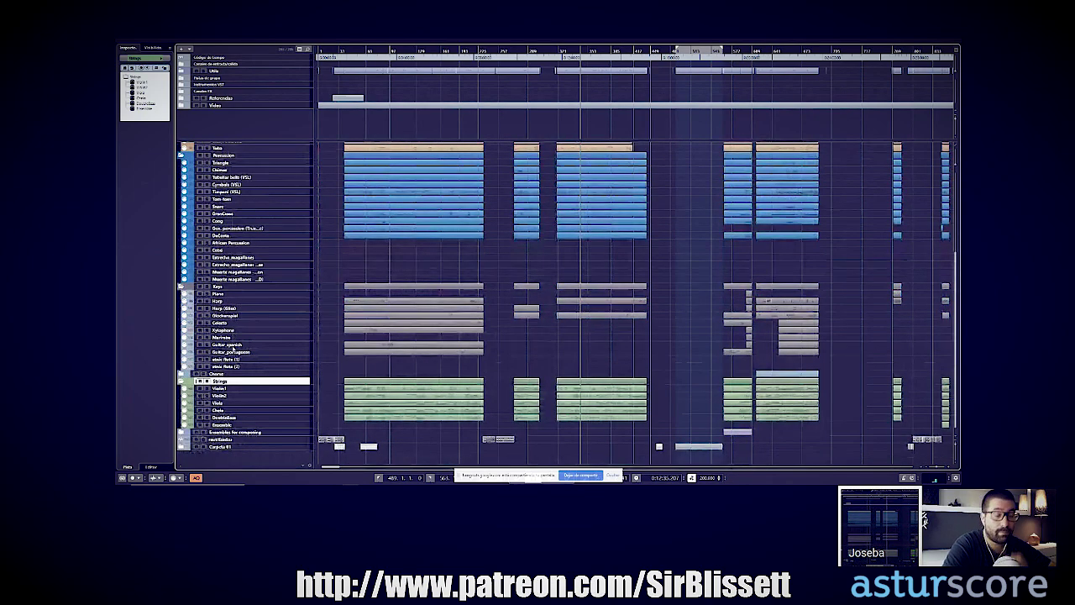
left_click(183, 373)
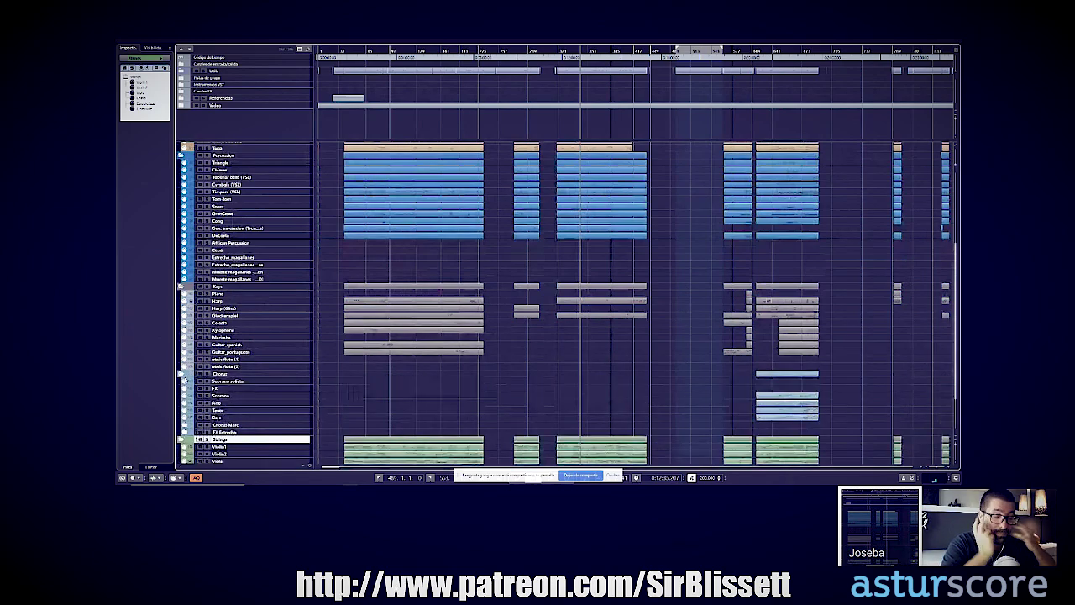
- Look over the fully expanded orchestral track list from Woodwinds to Strings, and switch to the video call window
scroll(216, 370, "down", 3)
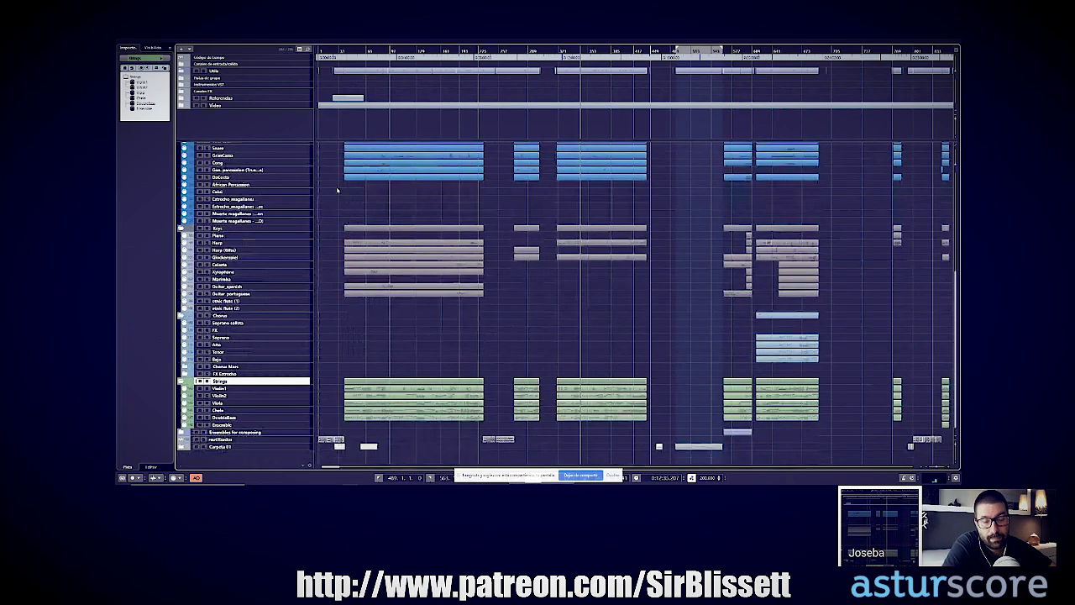
scroll(441, 184, "up", 5)
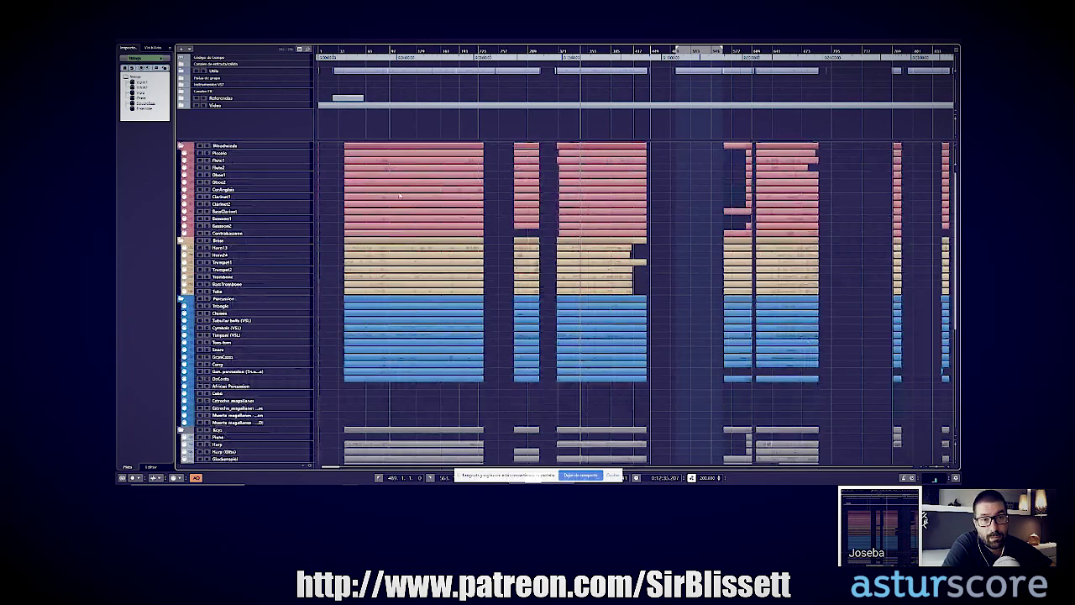
scroll(392, 194, "down", 5)
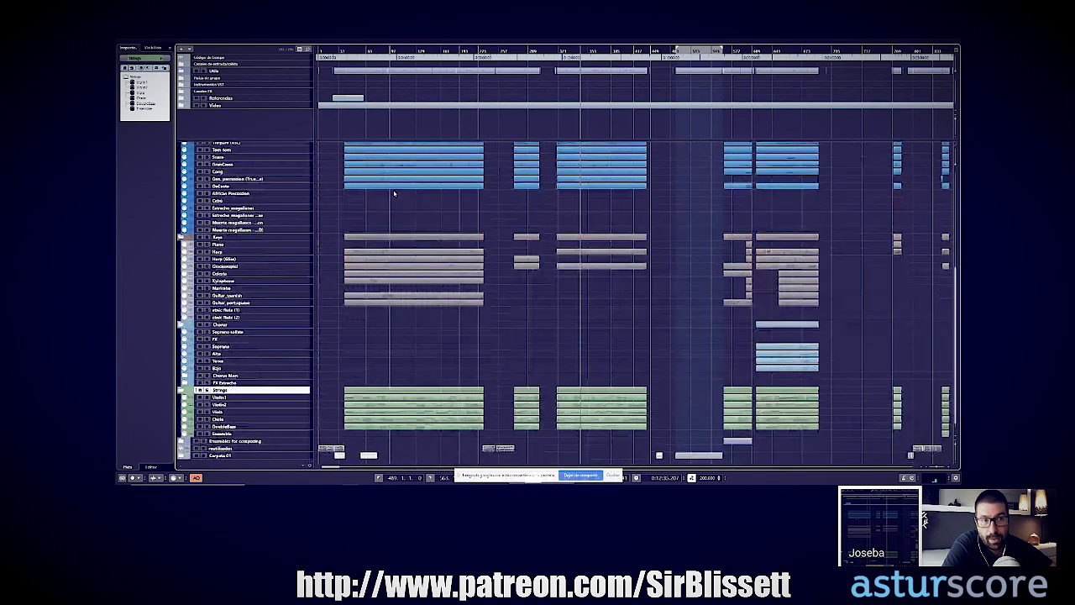
scroll(392, 194, "up", 5)
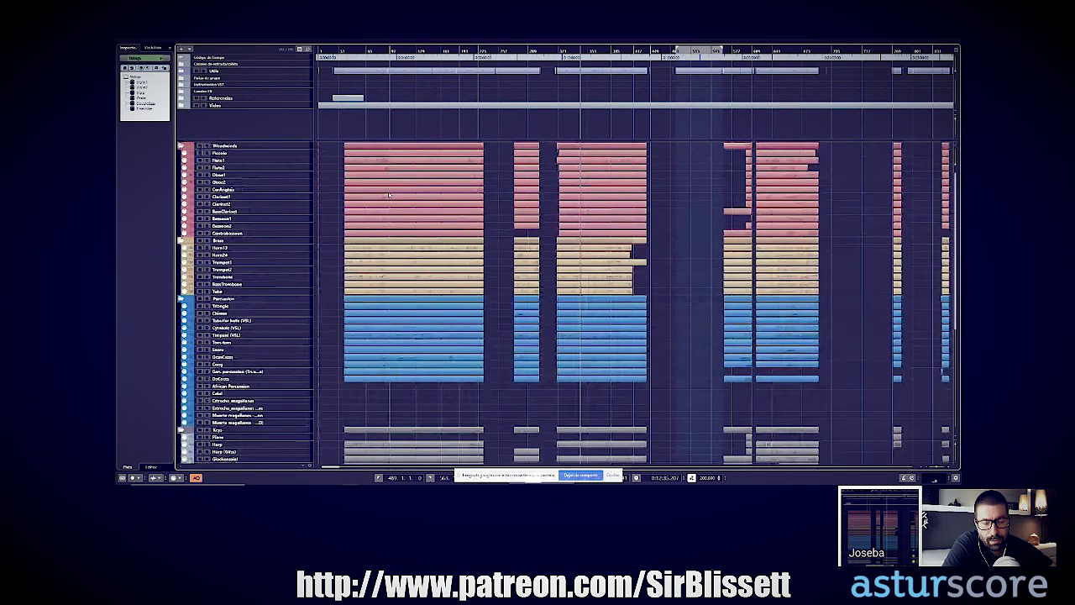
key("alt+Tab")
left_click(424, 256)
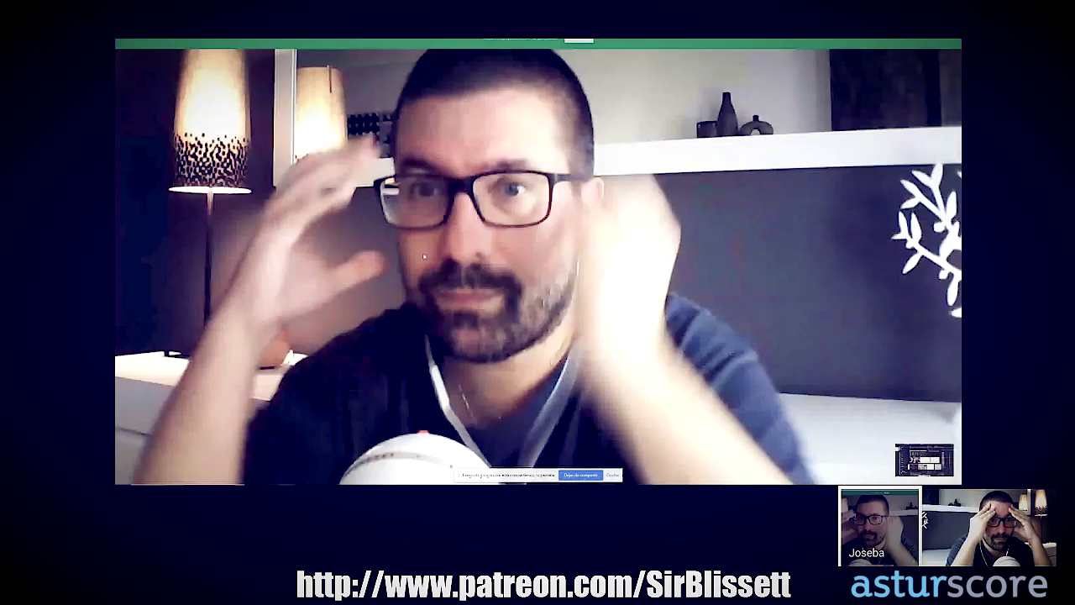